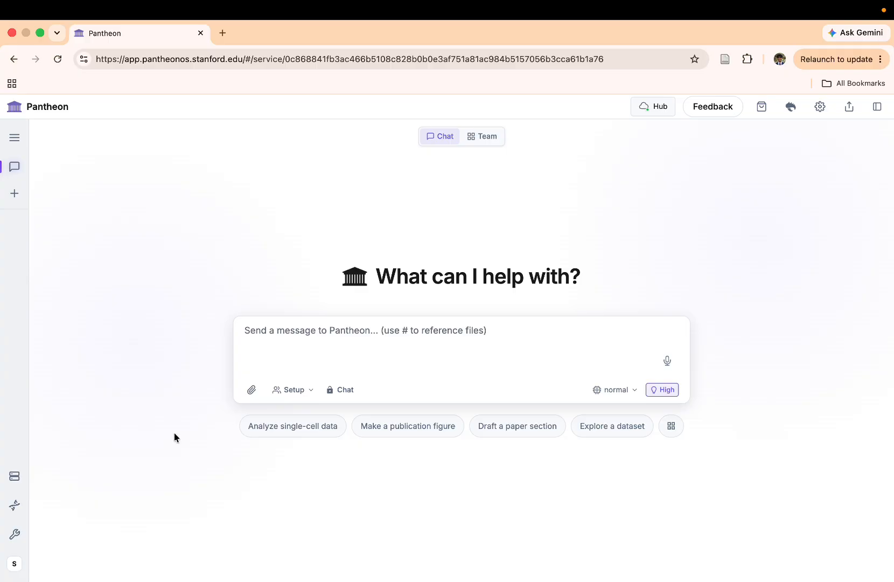
Open the customization area and look through the list of available teams.
click(14, 535)
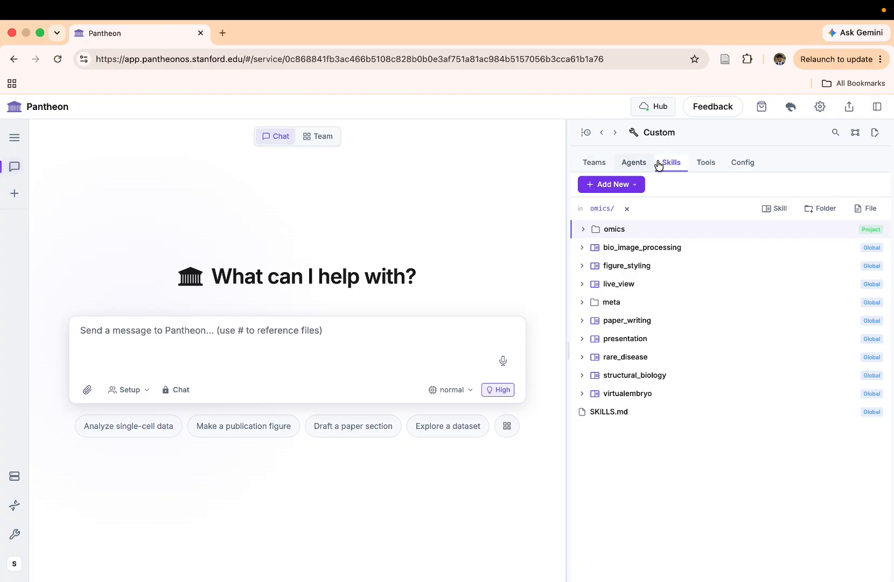
click(604, 166)
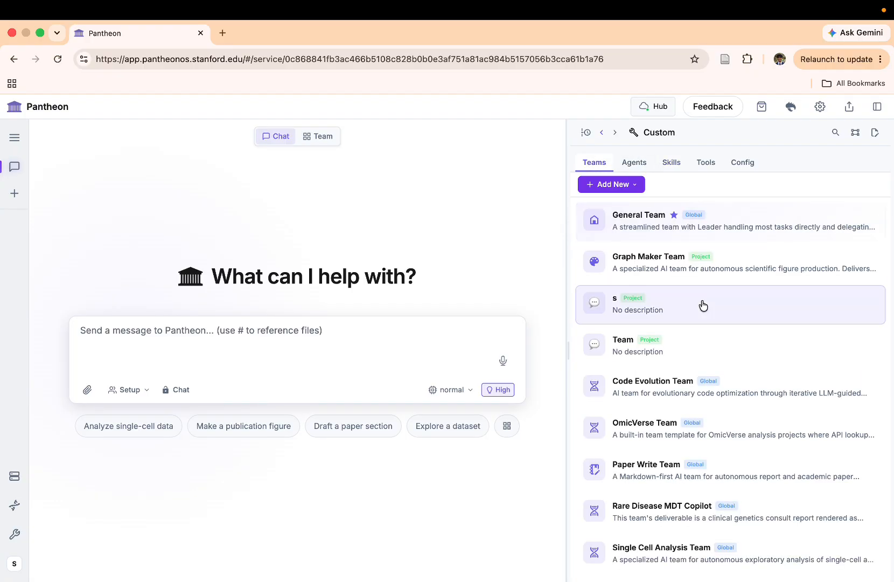
scroll(700, 303, down, 1)
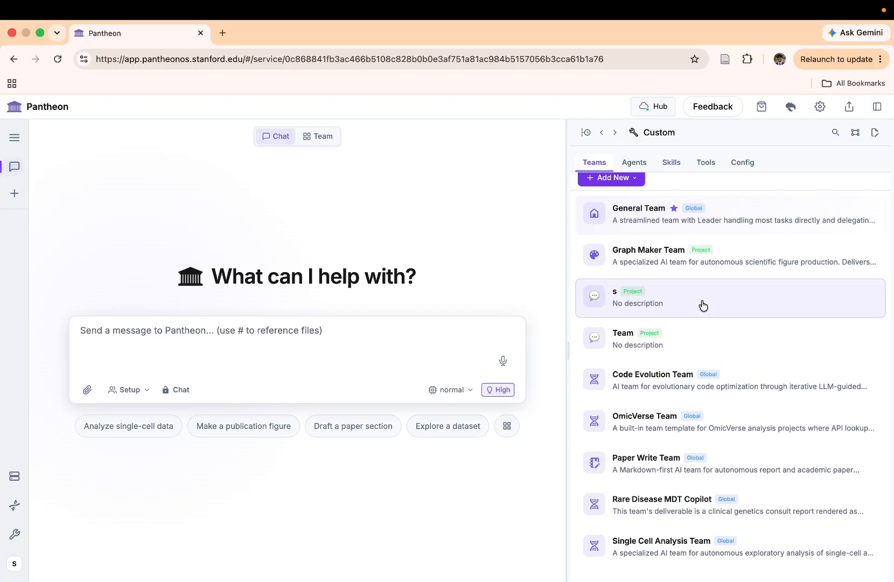
scroll(703, 305, up, 1)
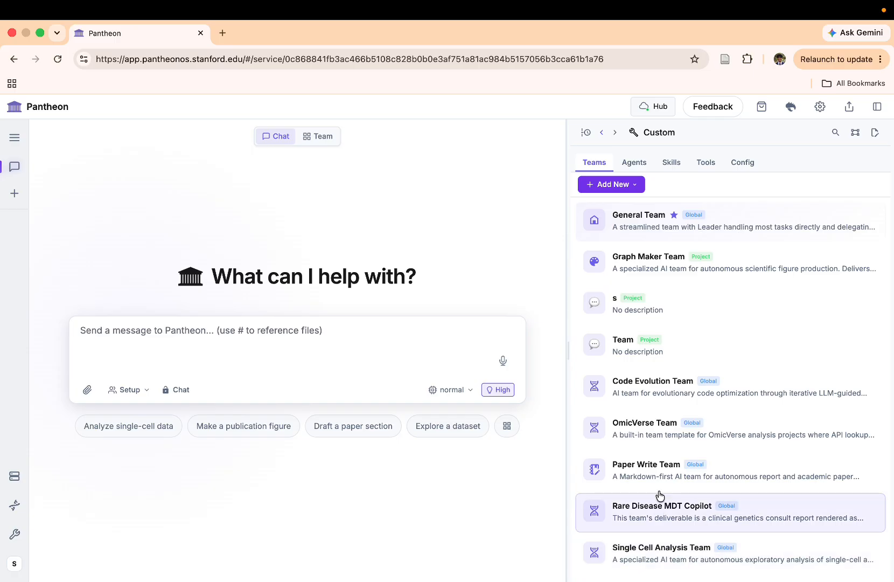
click(639, 189)
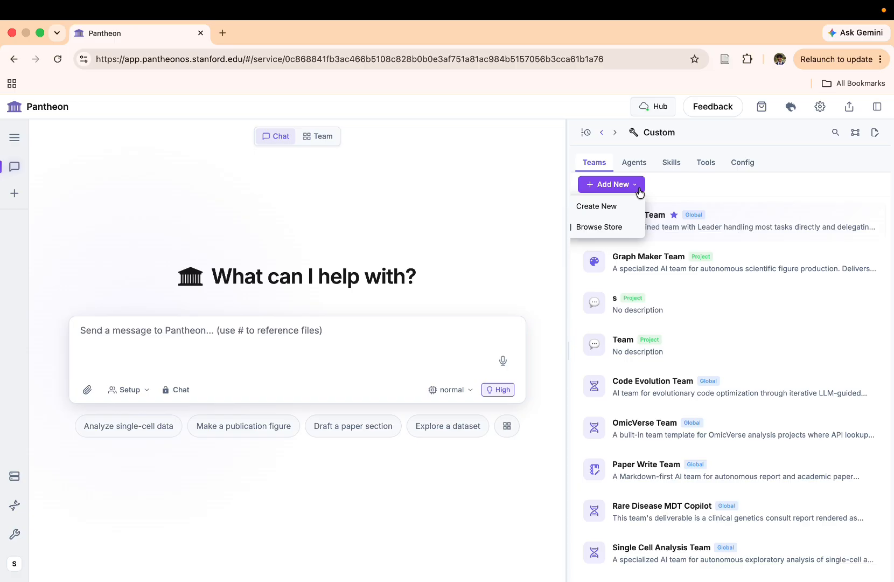
click(617, 208)
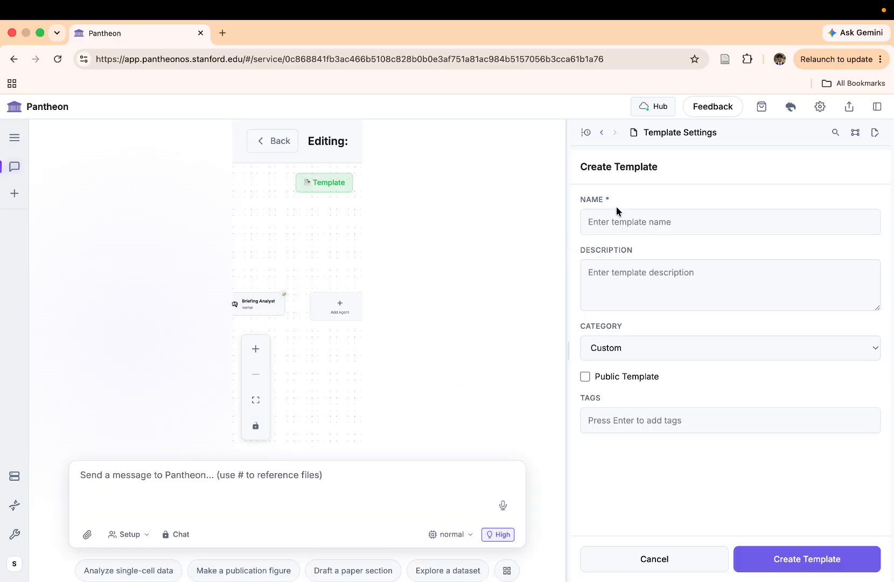
click(273, 152)
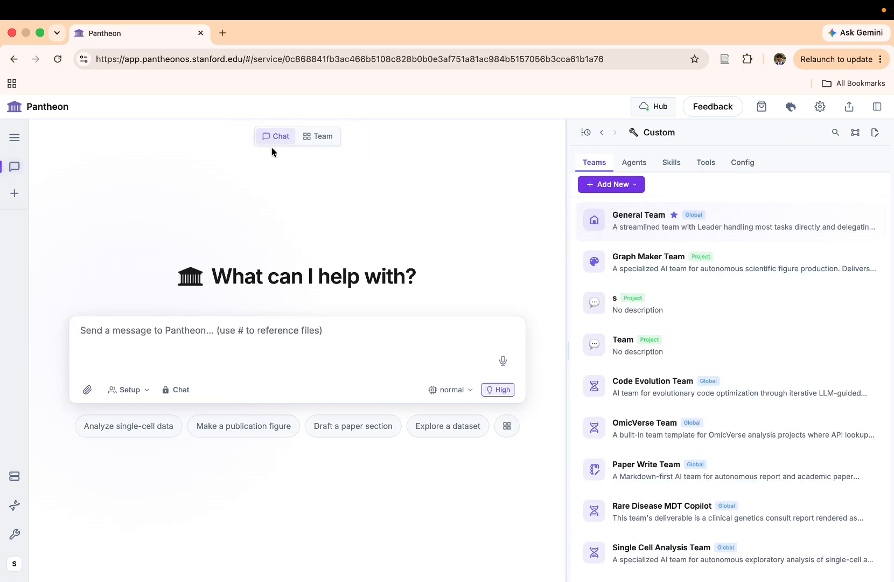
Show the team layout instead of the chat and start a new team template, entering Team as its name.
click(330, 142)
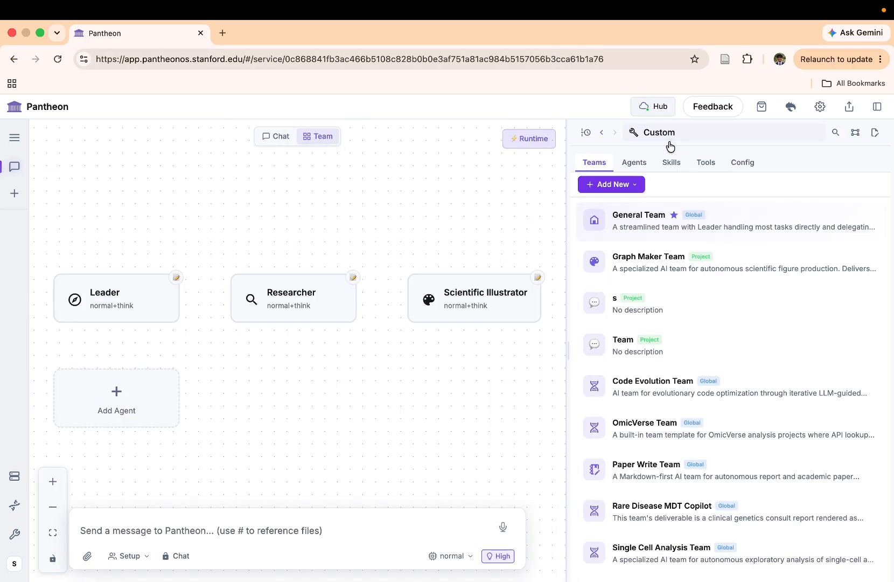
click(632, 185)
click(618, 203)
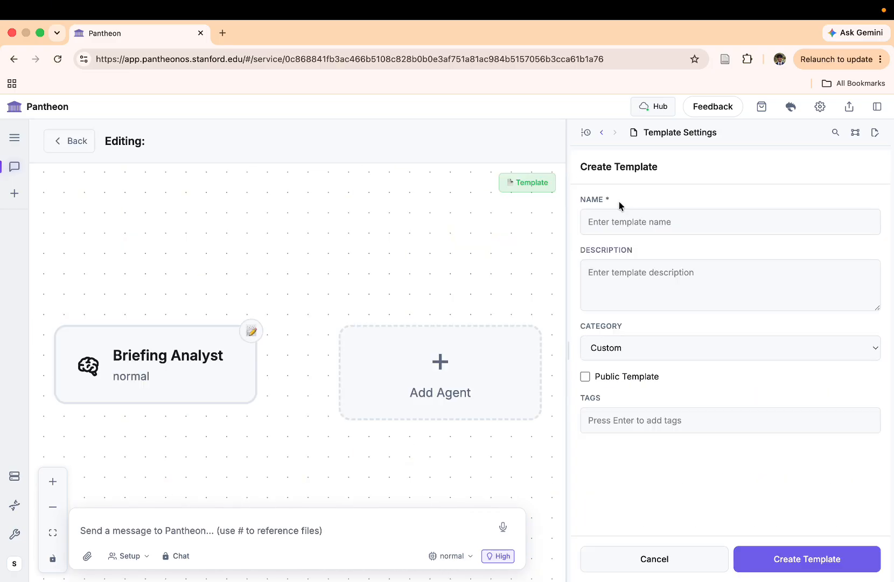
click(634, 226)
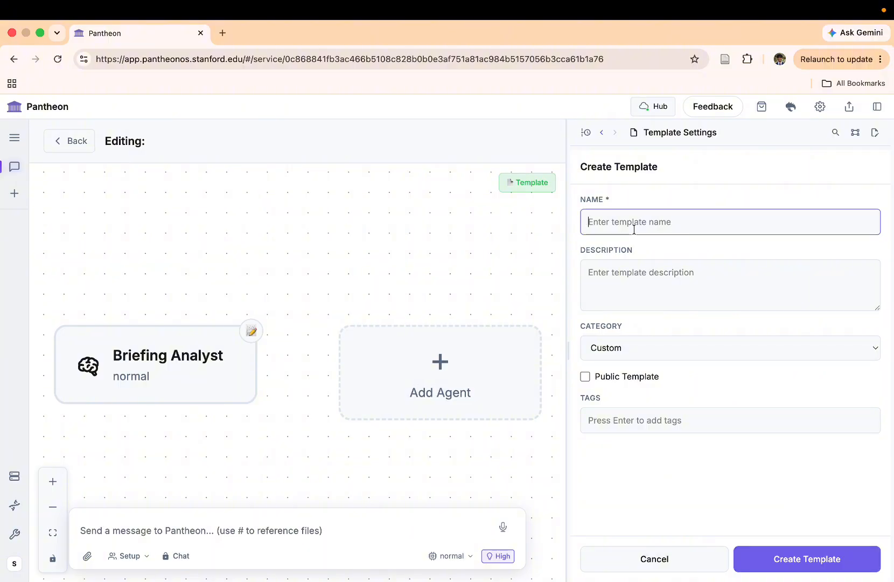
text(Team)
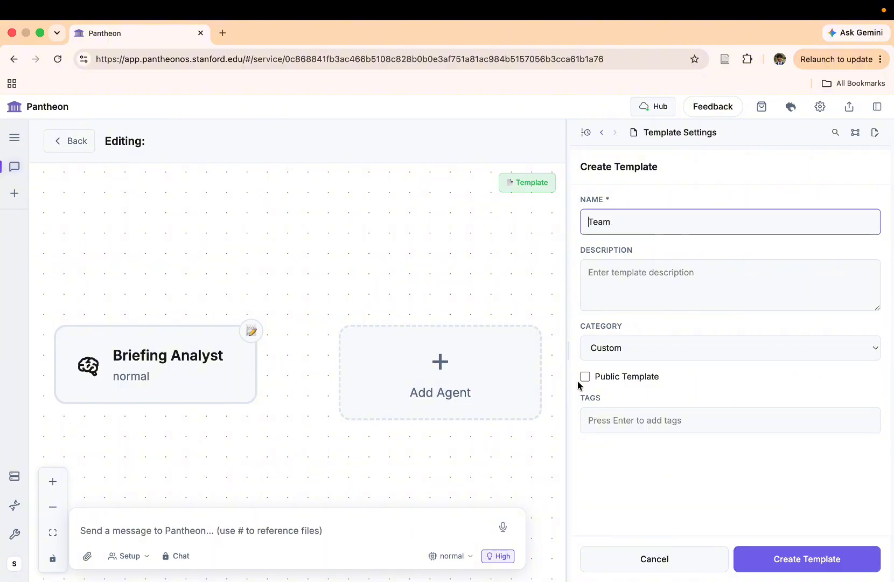
Add the rare_disease/genotype_analyst system agent to the new team template beside Briefing Analyst.
click(499, 378)
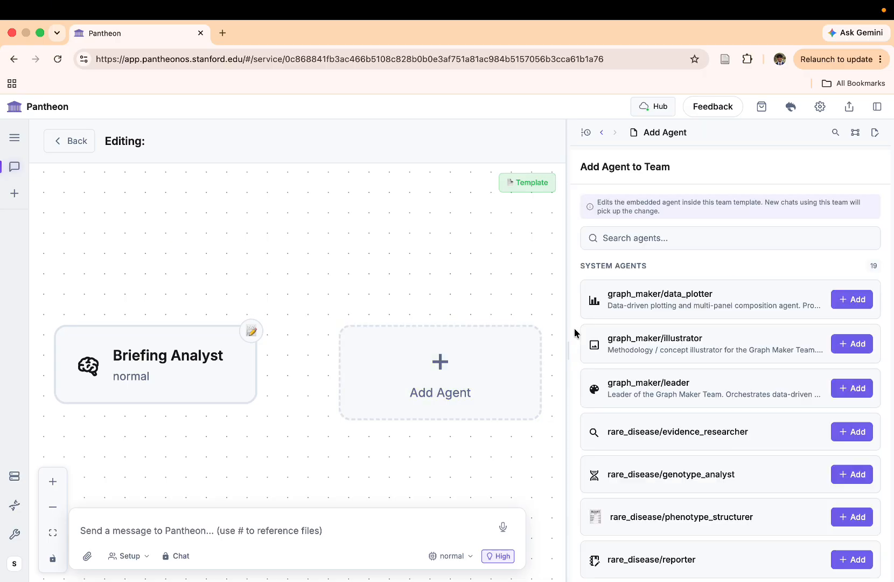
scroll(676, 410, down, 3)
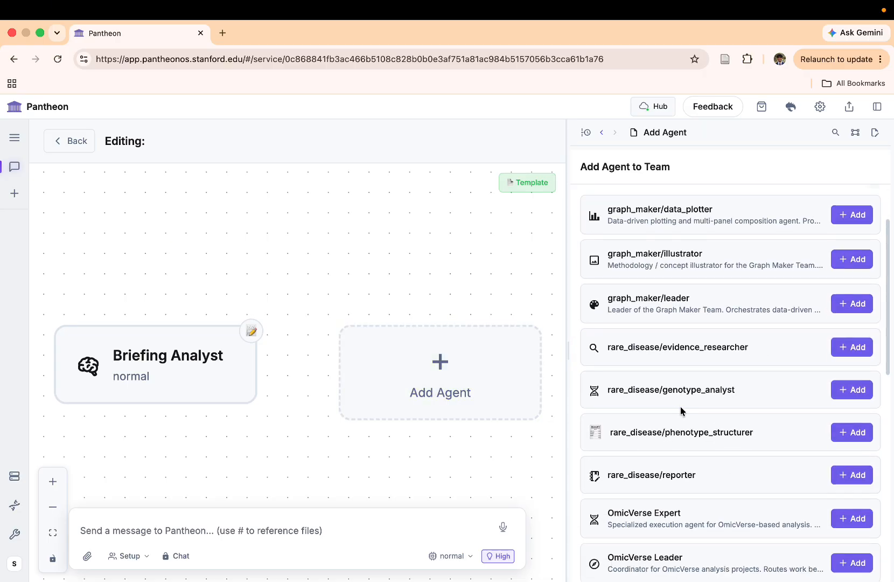
click(862, 390)
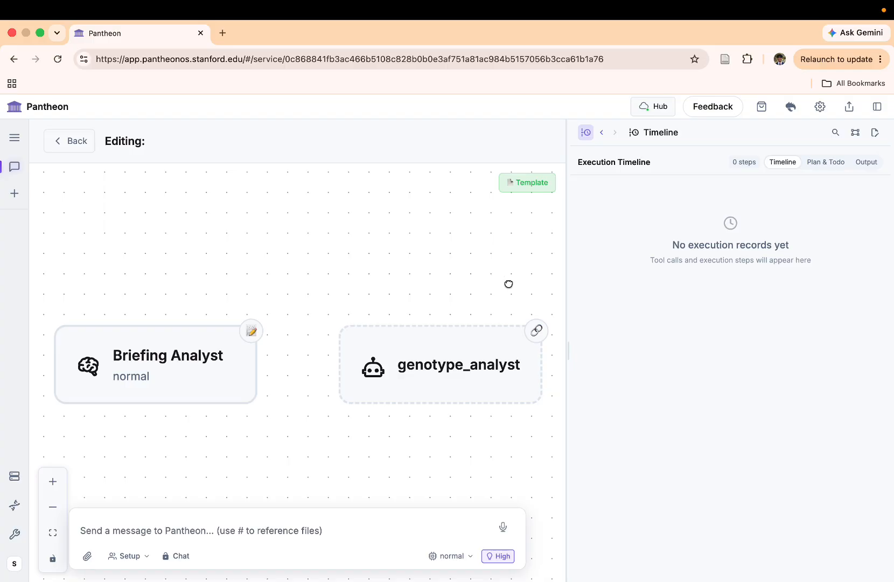
drag(507, 284, 177, 284)
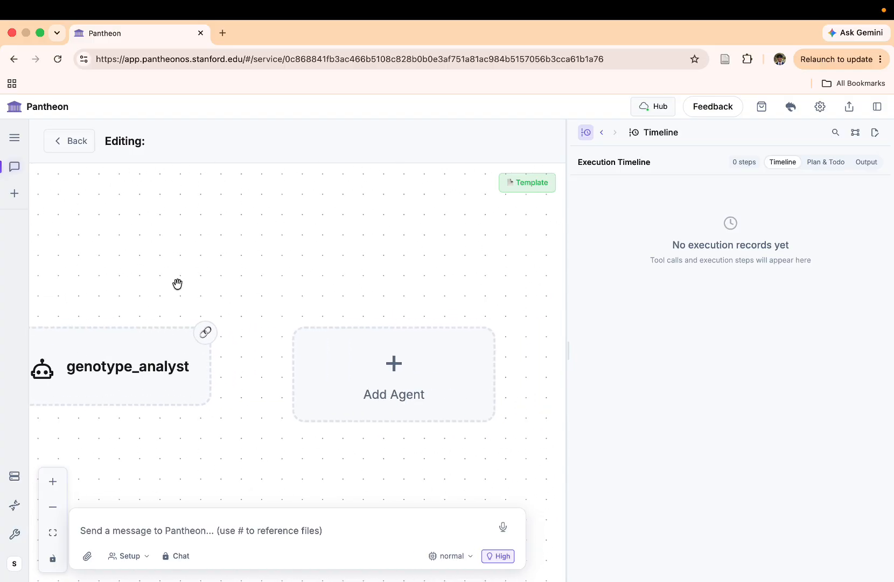
drag(388, 243, 321, 223)
click(371, 352)
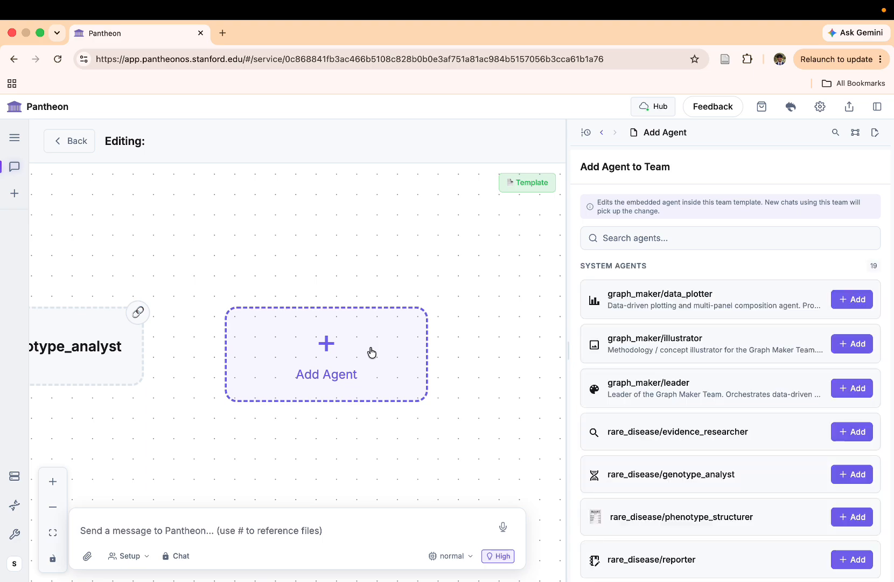
click(602, 132)
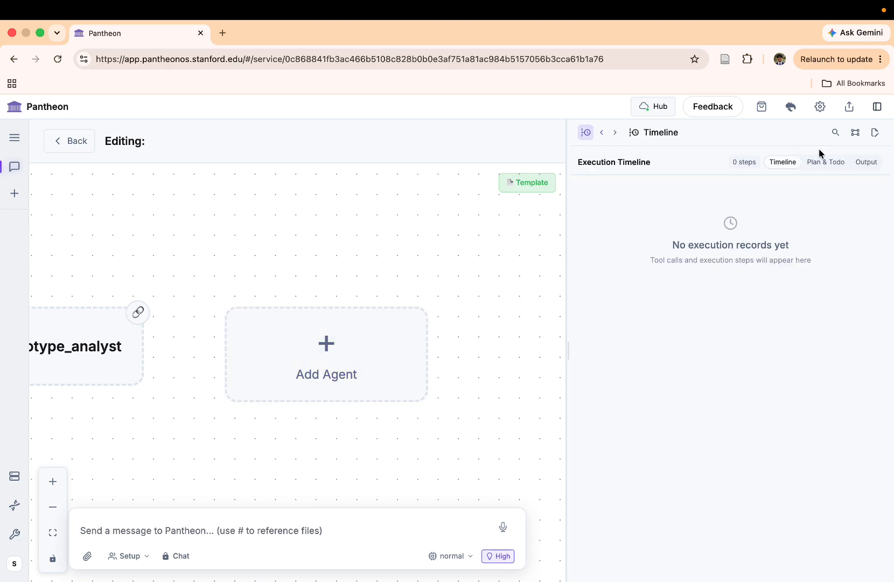
click(601, 133)
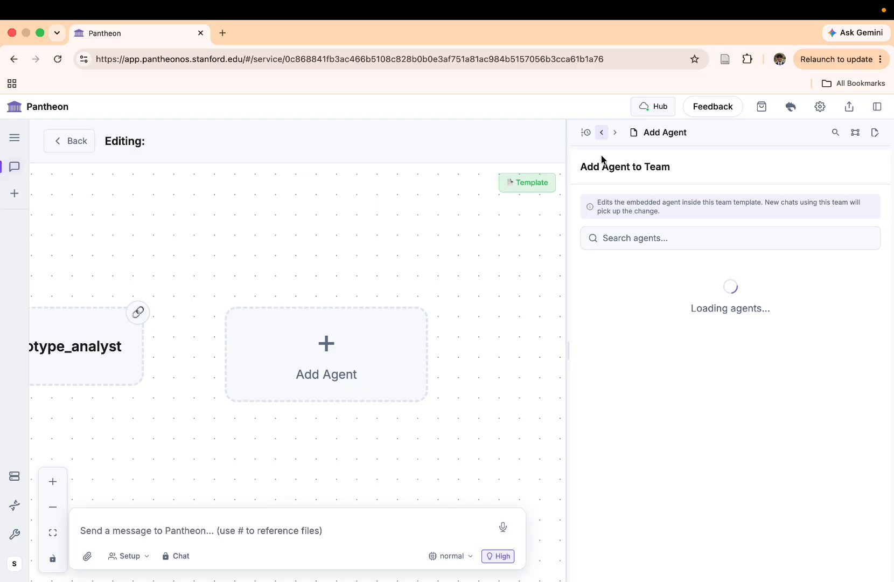
Name the template team in its settings and create it.
click(528, 182)
click(687, 232)
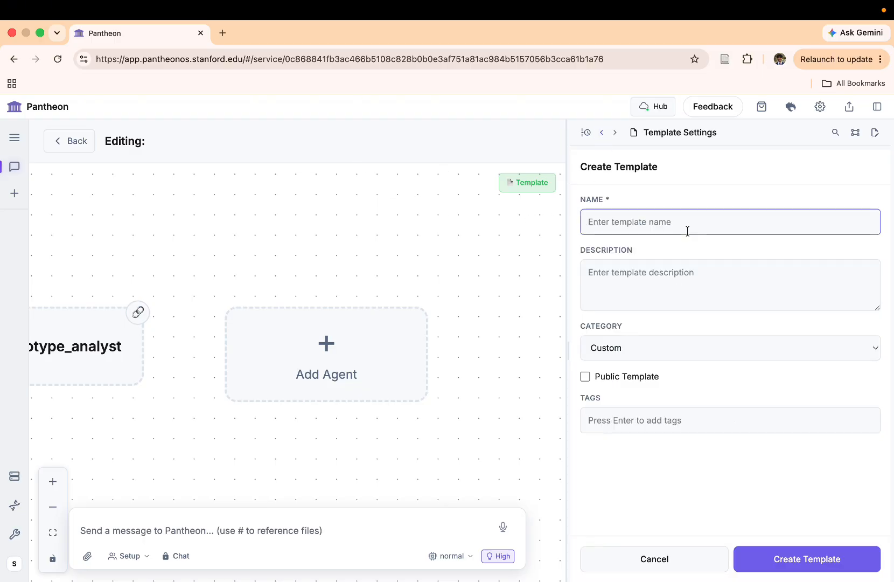
text(team)
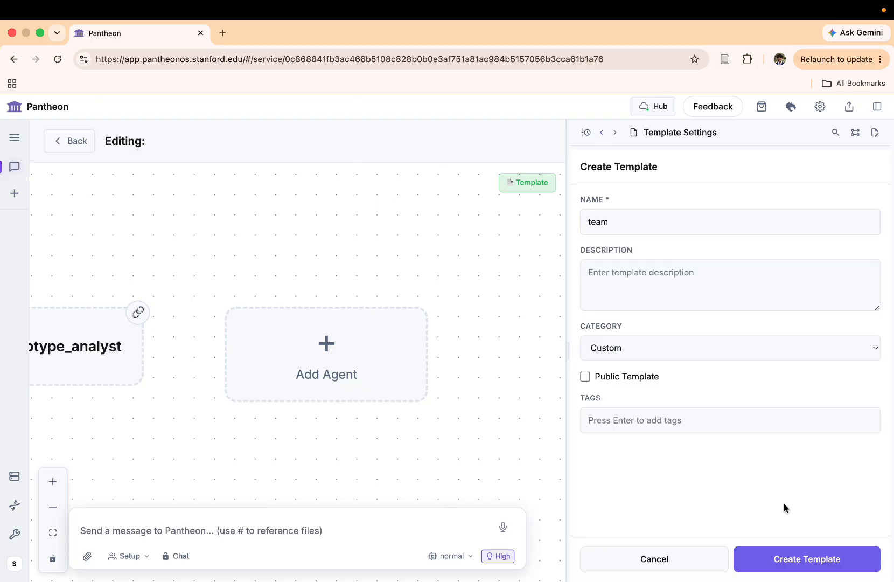
click(781, 559)
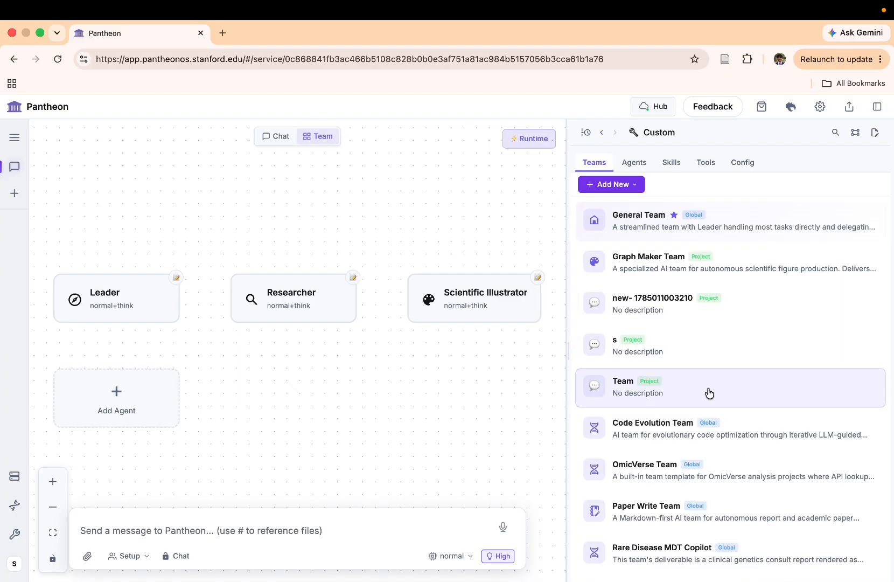
Open the new project template named team and look over its agents and the other teams in the list.
scroll(709, 393, down, 3)
scroll(702, 372, up, 2)
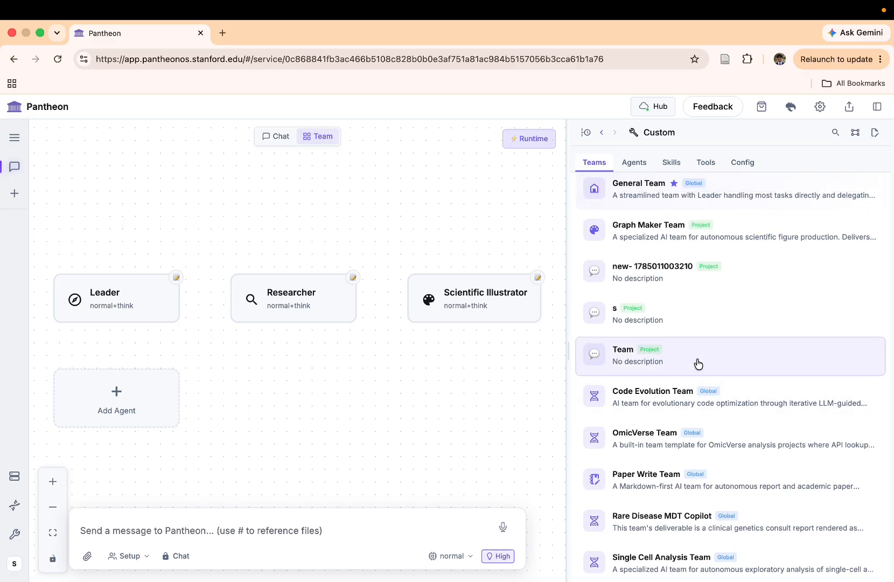
scroll(696, 363, down, 3)
click(673, 542)
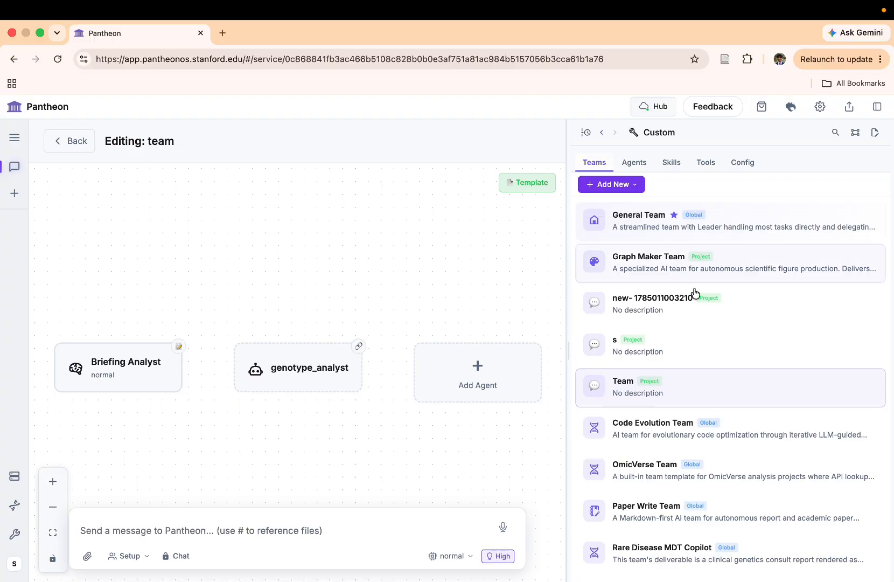
scroll(709, 320, down, 1)
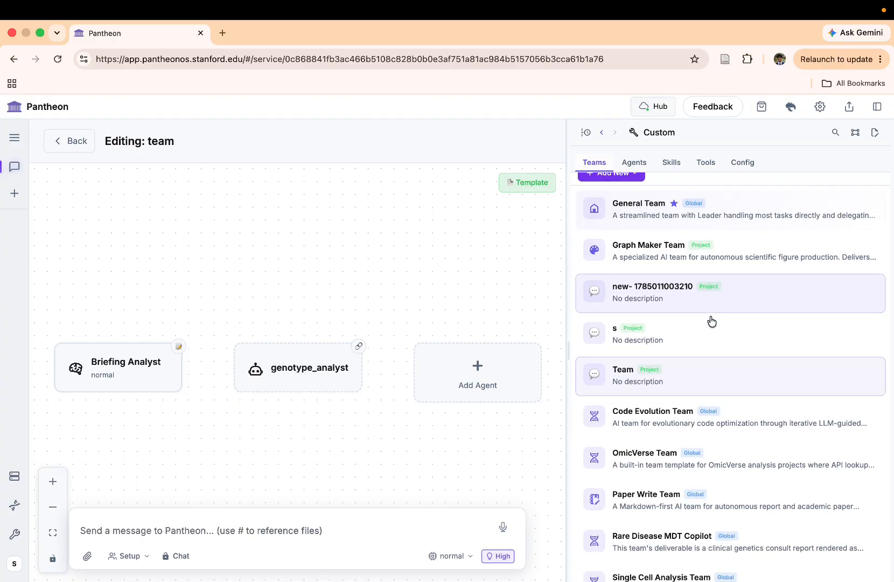
click(629, 376)
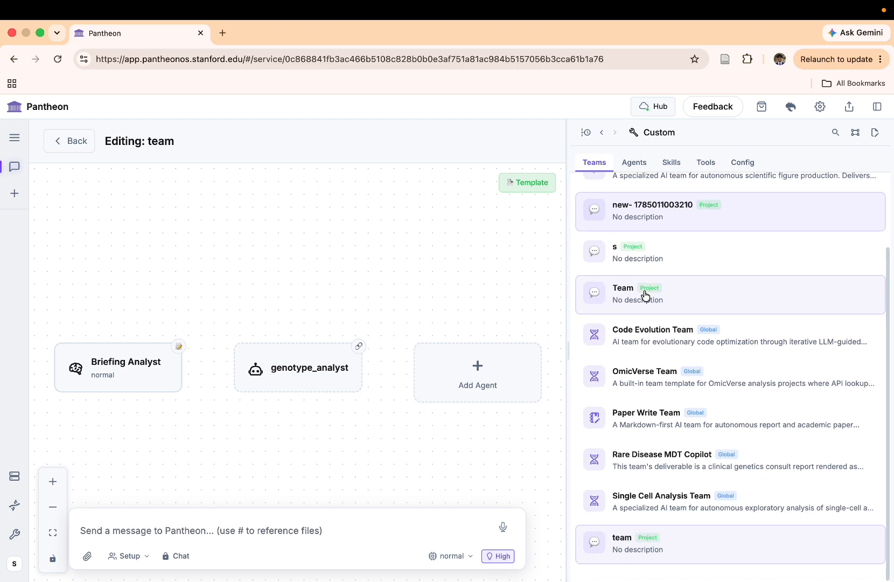
scroll(645, 295, up, 3)
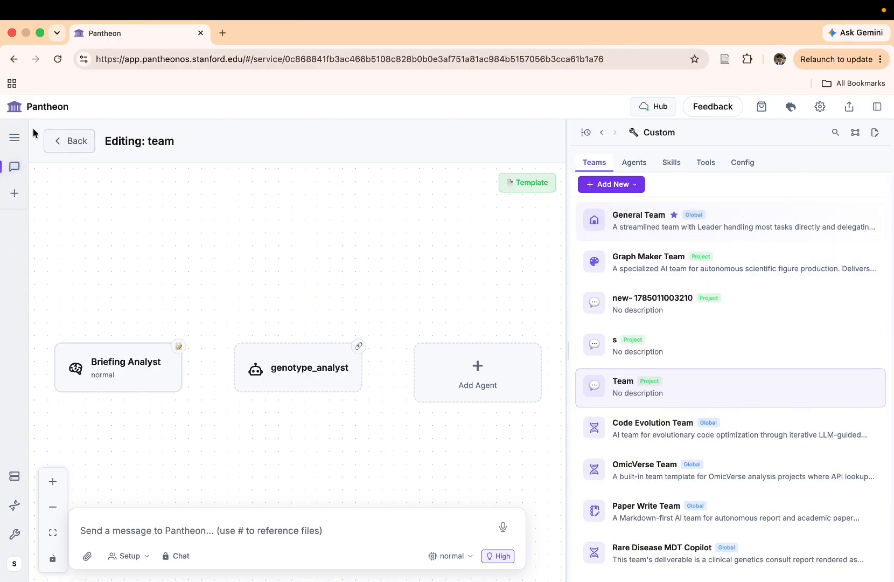
Leave the team editor, return to the chat view and browse the list of available agents.
click(67, 143)
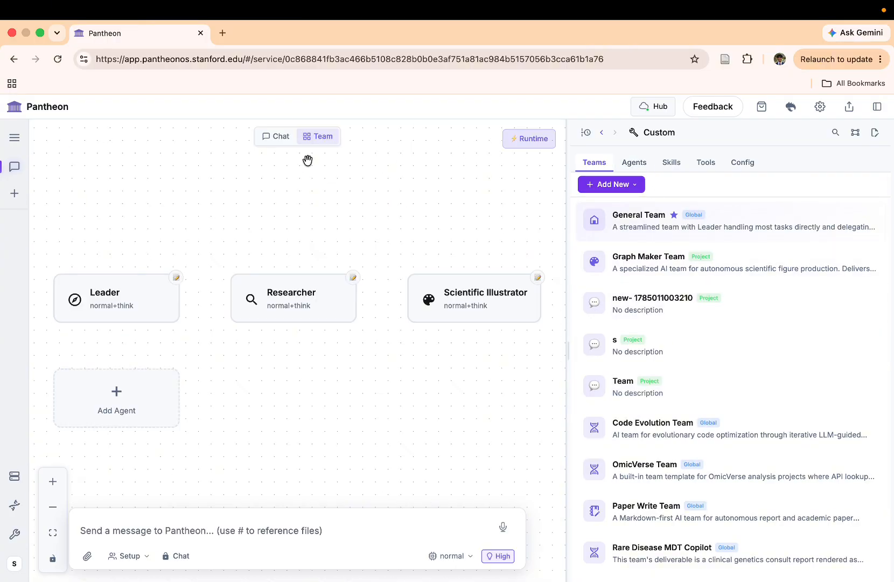
click(279, 140)
click(639, 164)
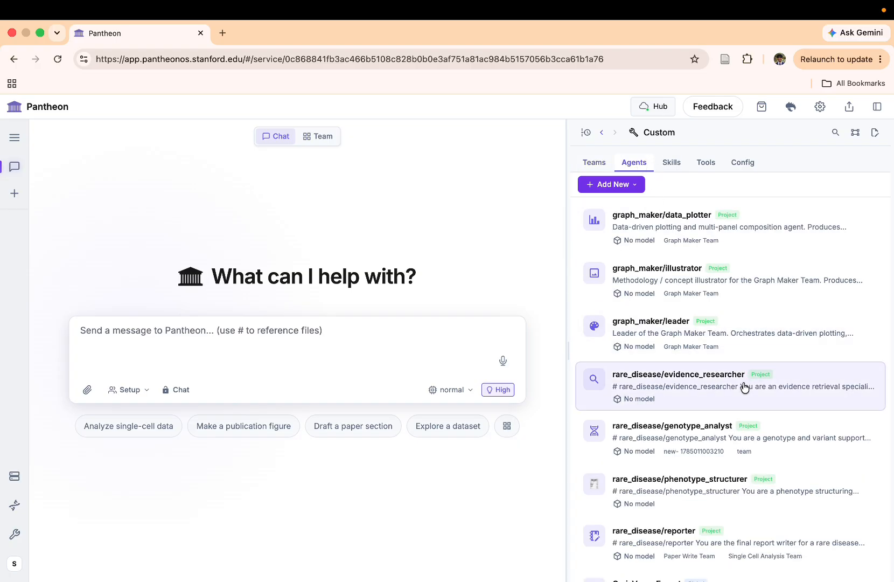
scroll(744, 388, down, 3)
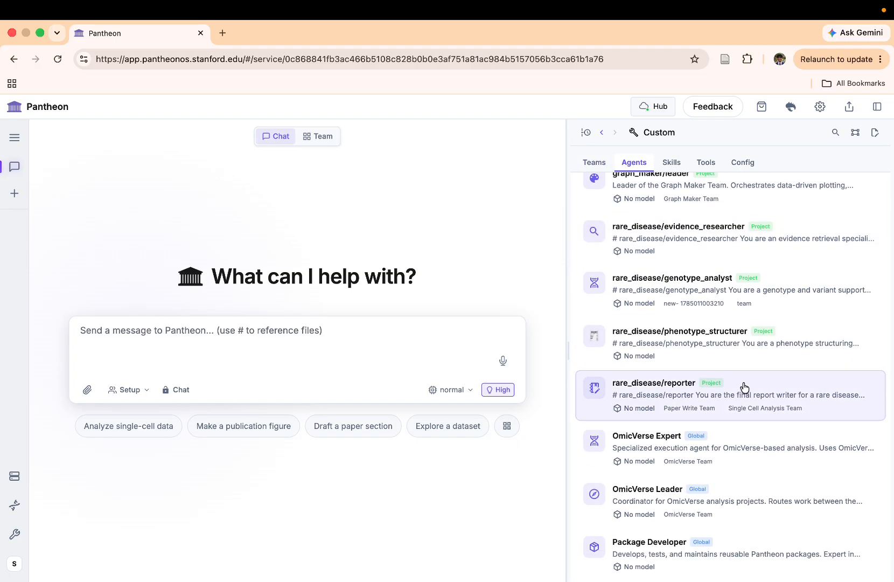
scroll(744, 387, up, 3)
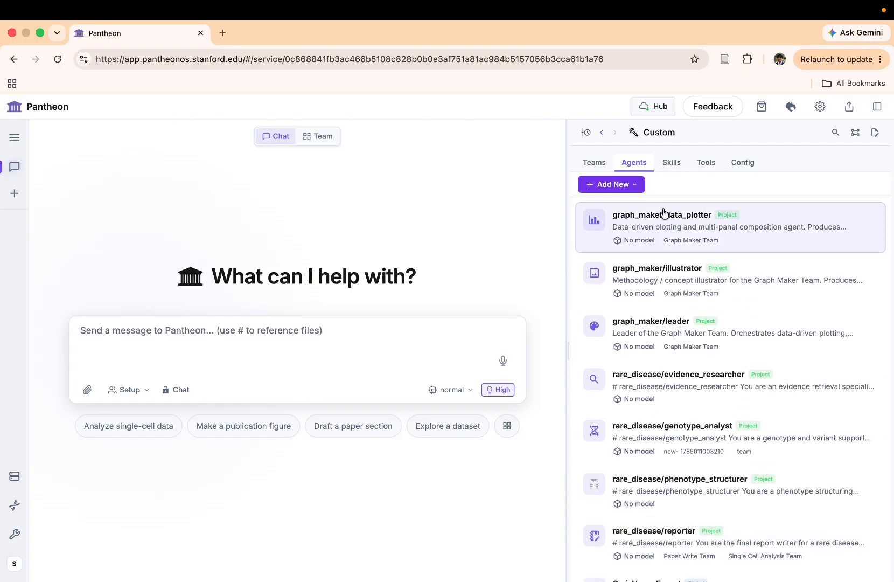
Start a new custom agent, naming it s and giving it the description asdfa.
click(630, 189)
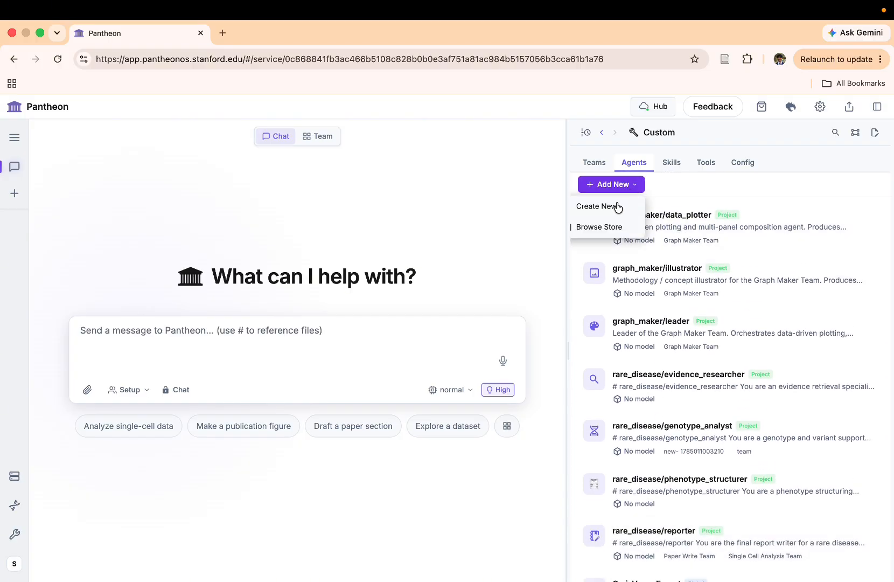
click(617, 206)
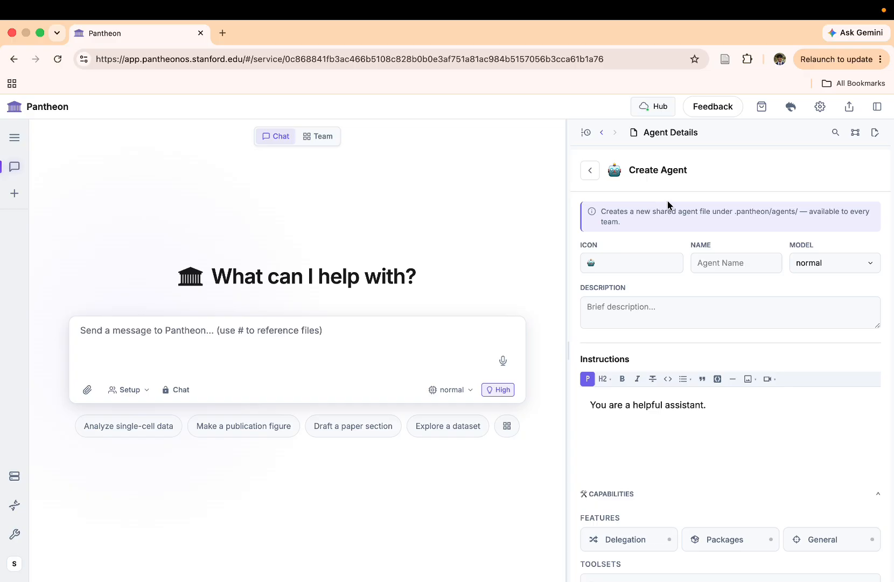
click(726, 262)
text(s)
click(665, 302)
text(asdfa)
click(705, 282)
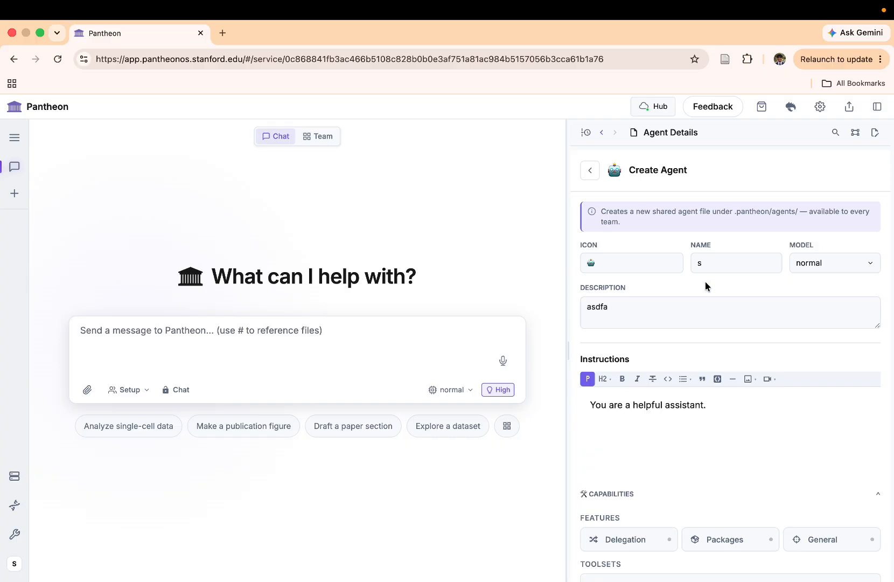
Look over the new agent's capabilities and available toolsets, and return to the agents list without creating it.
scroll(741, 341, down, 3)
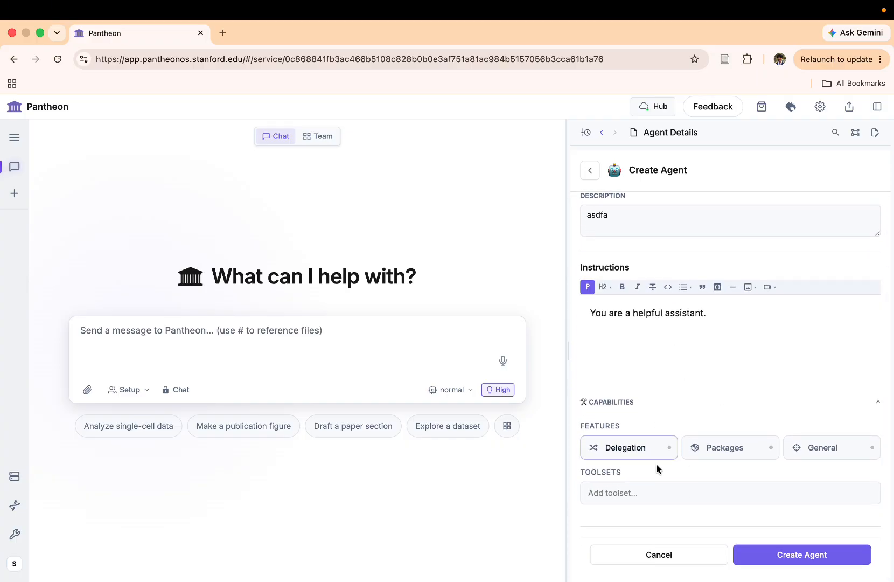
click(654, 493)
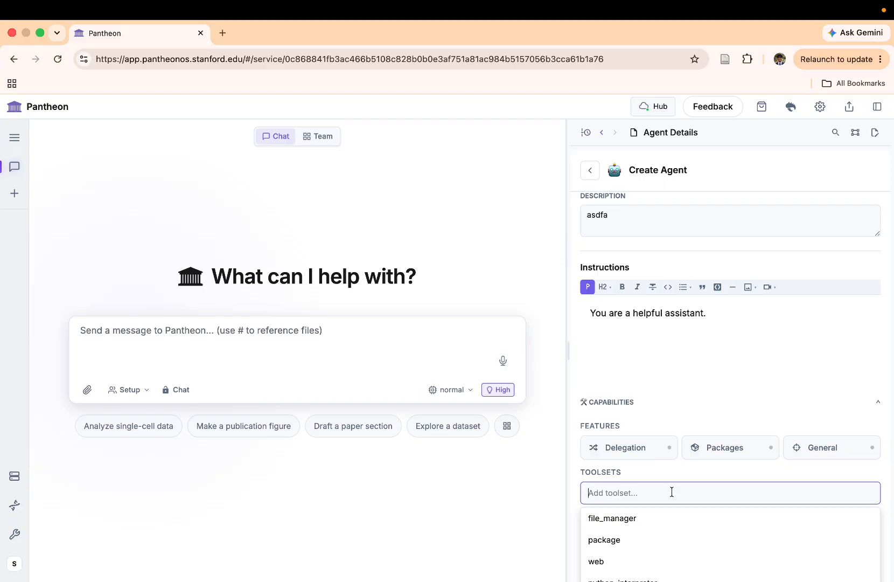
scroll(671, 492, down, 1)
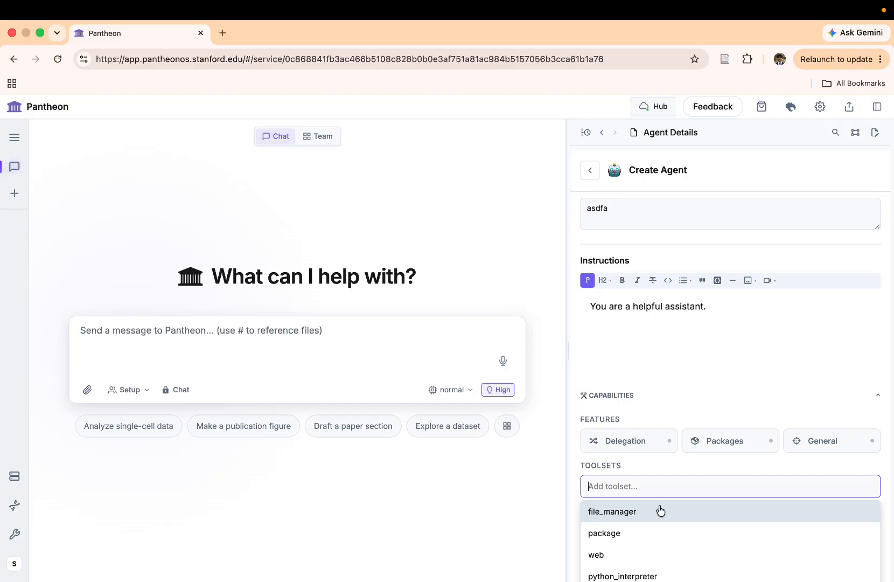
scroll(660, 511, down, 1)
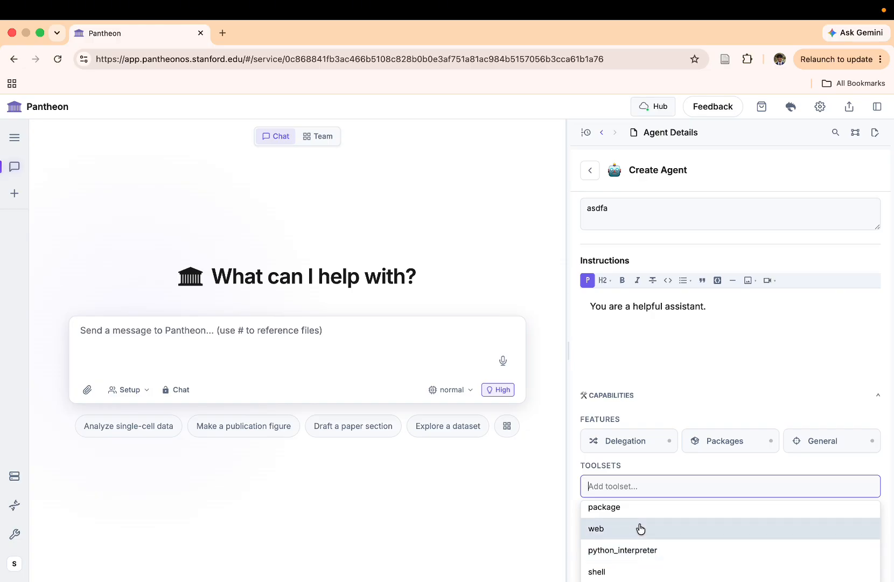
click(706, 470)
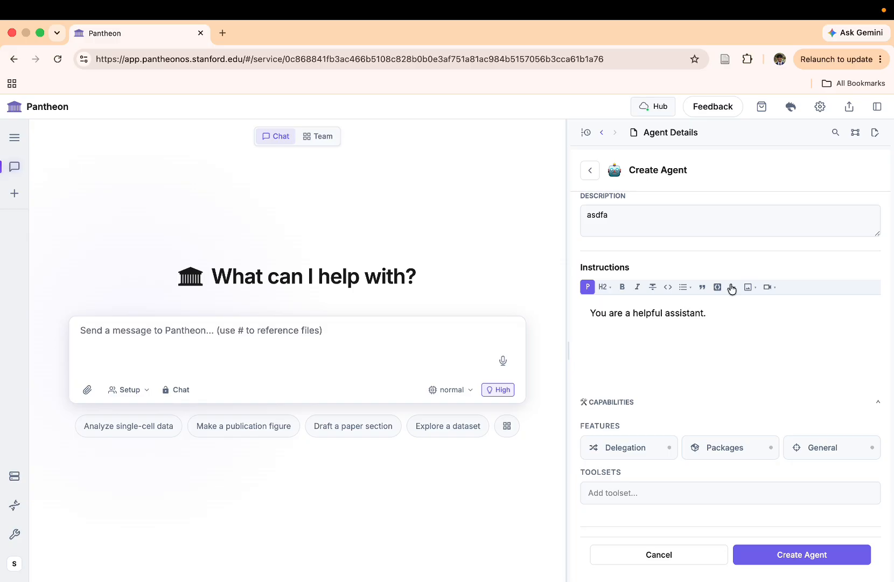
scroll(741, 258, up, 3)
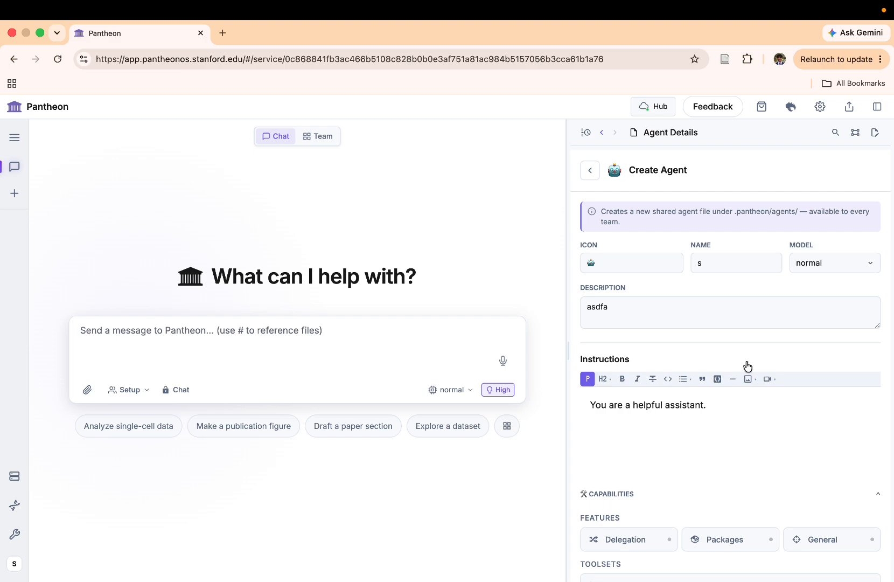
click(602, 133)
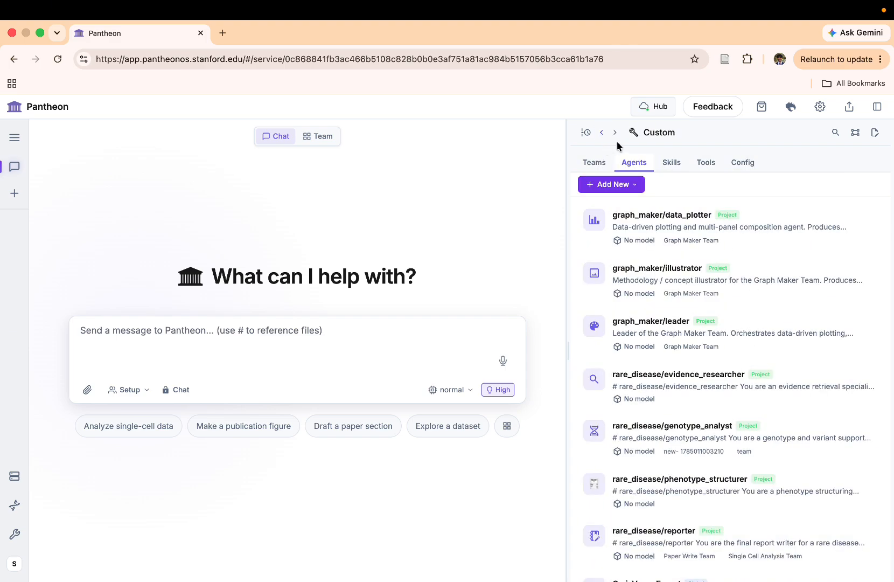
Install the Bio Paired End Fastq skill from the skill packages in the Pantheon Store and close the store.
click(672, 162)
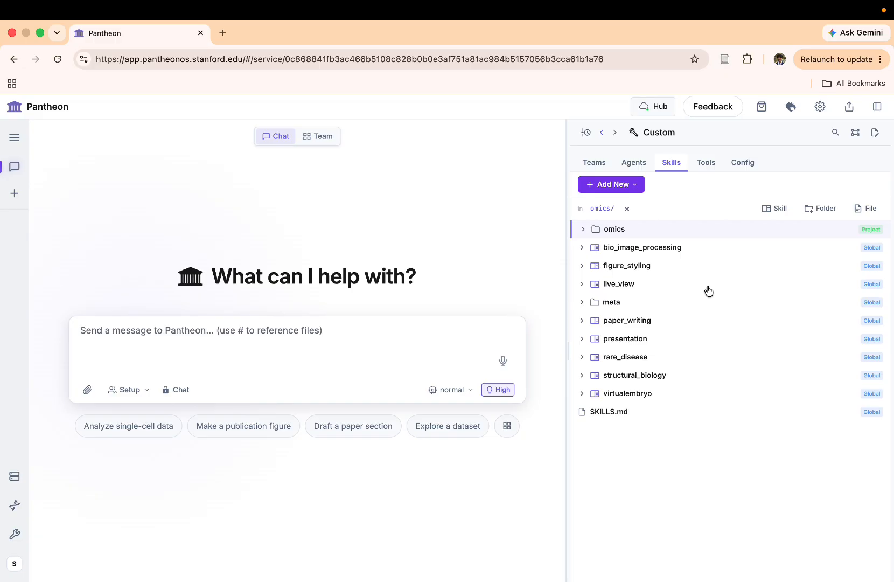
click(635, 186)
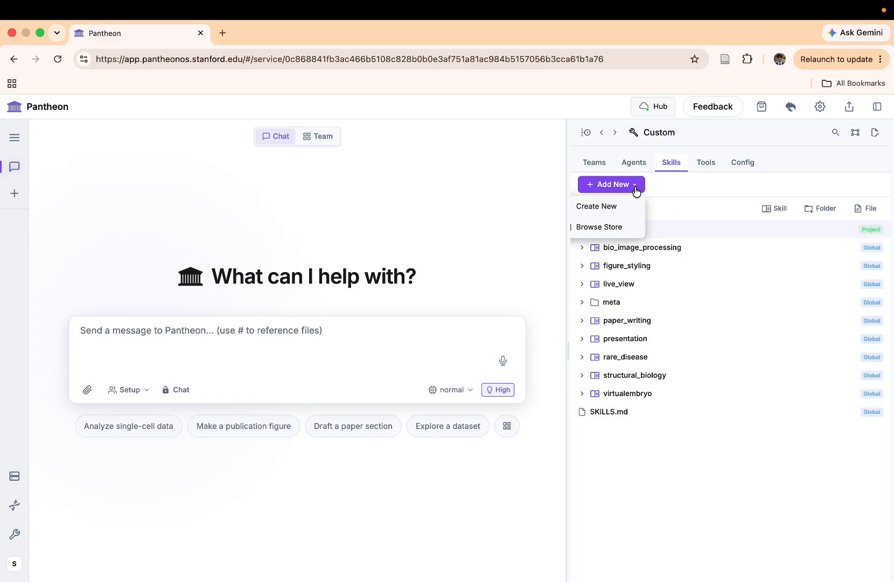
click(624, 228)
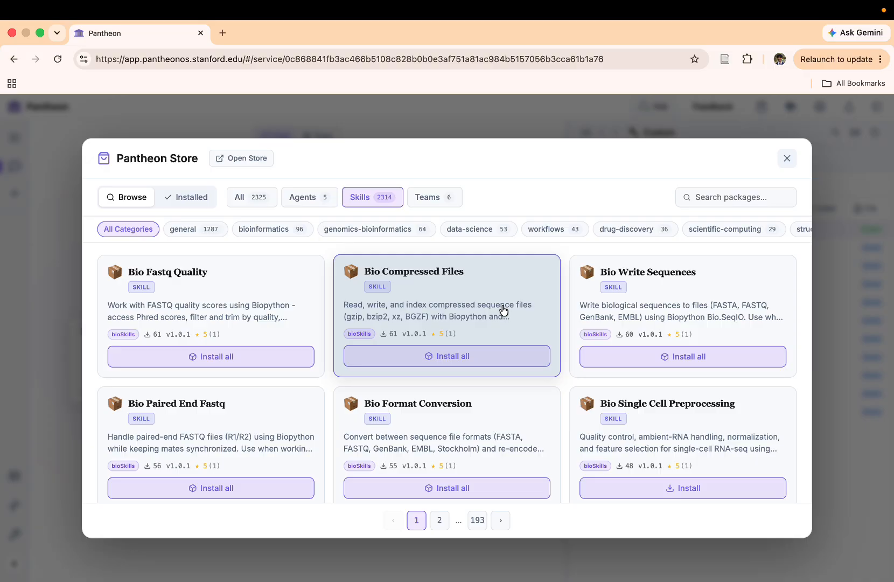
scroll(501, 309, down, 2)
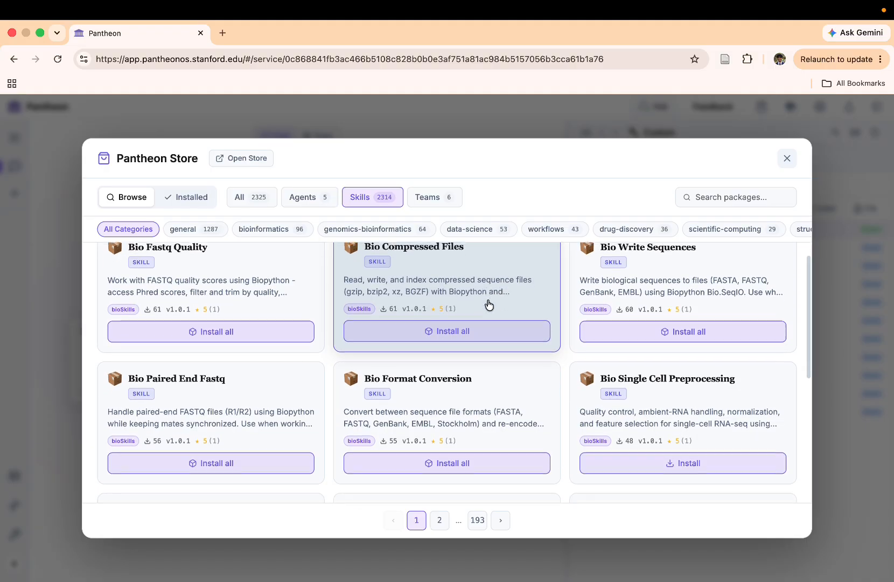
scroll(489, 305, down, 2)
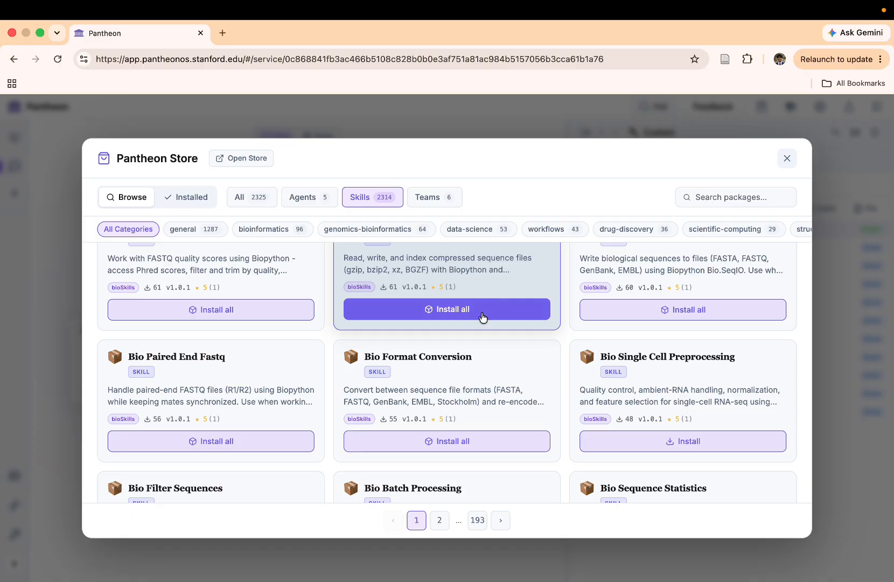
scroll(480, 345, up, 2)
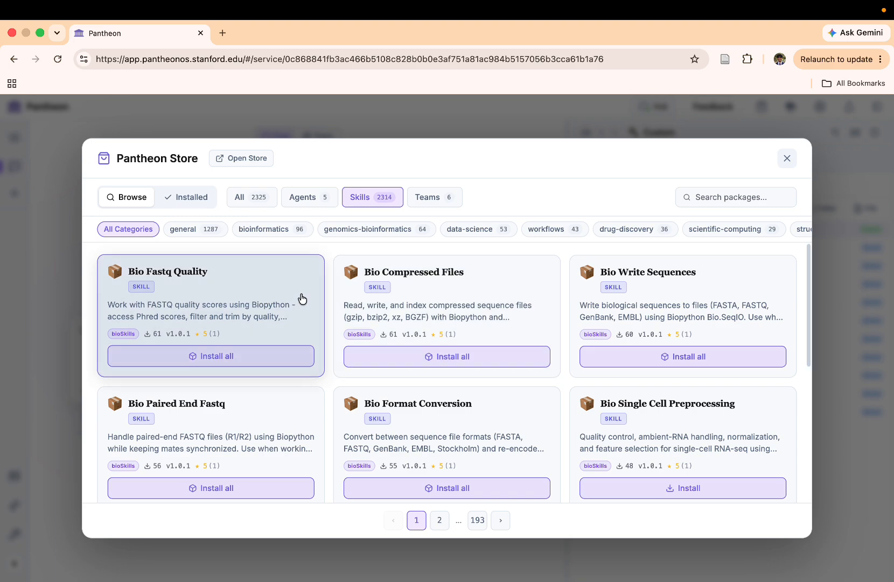
scroll(300, 300, down, 3)
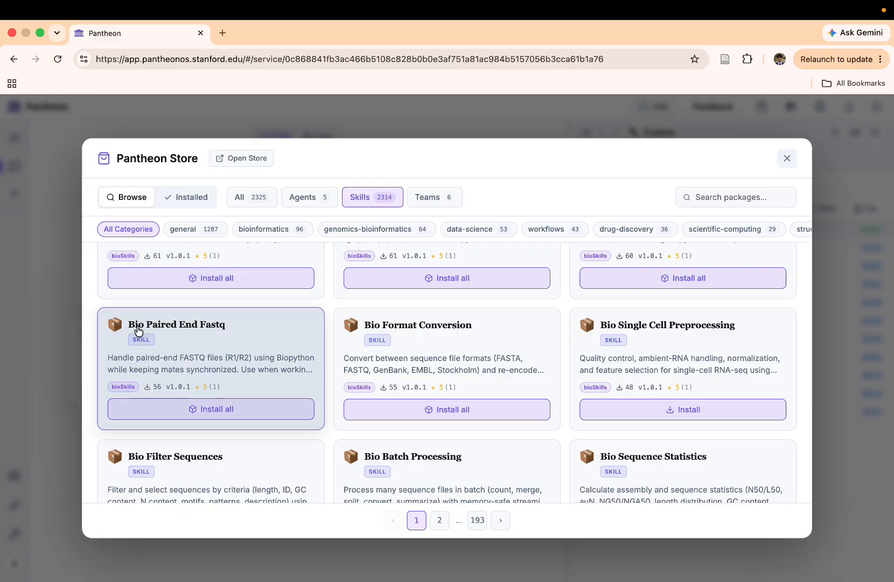
click(234, 338)
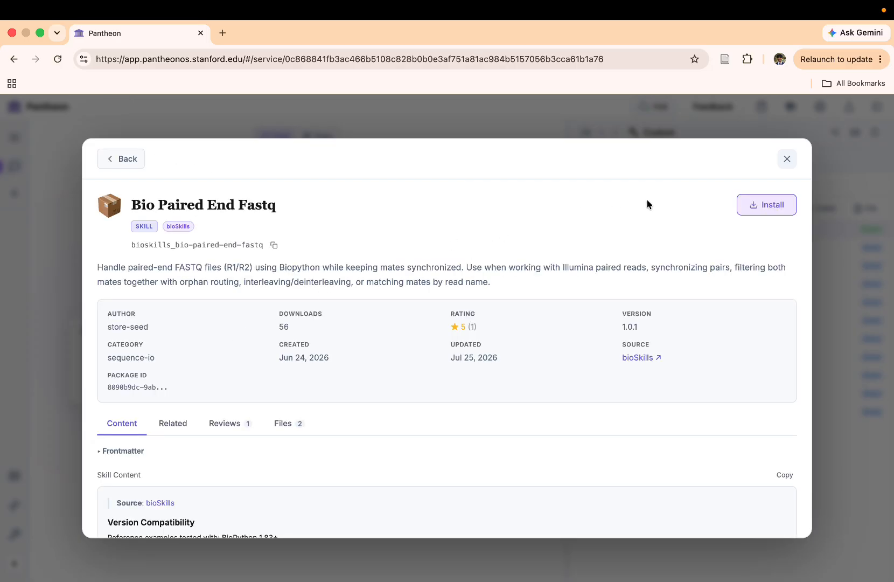
click(781, 210)
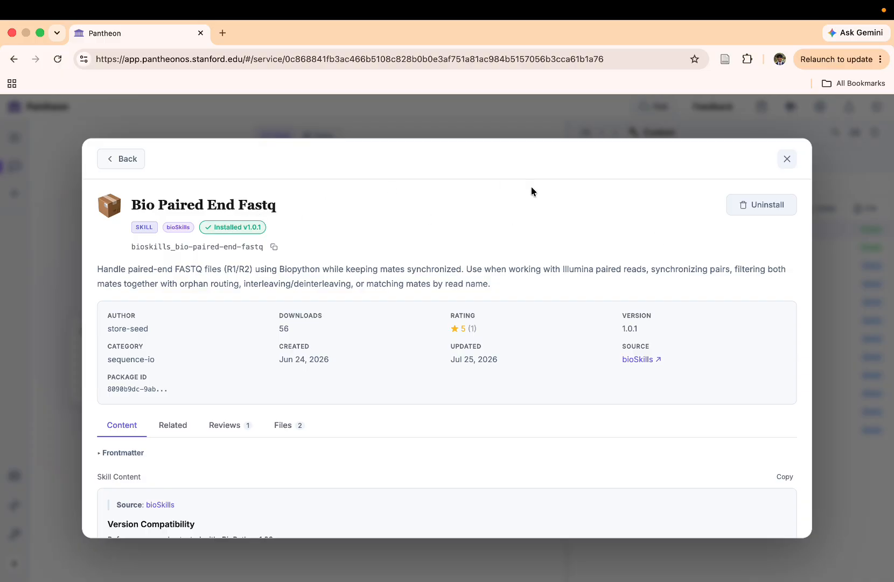
click(786, 157)
click(787, 157)
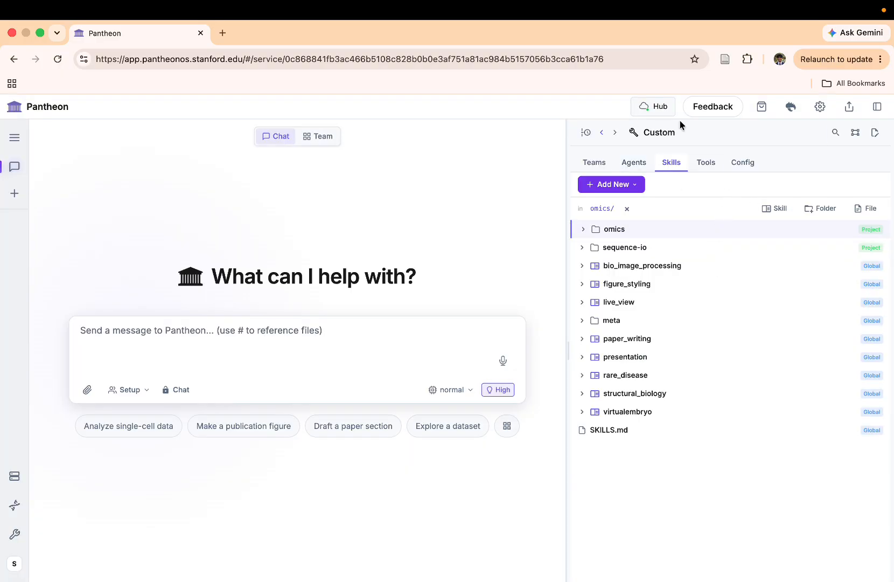
Hide the side panel, reopen the custom skills list and expand the sequence-io project folder to check its contents.
click(878, 108)
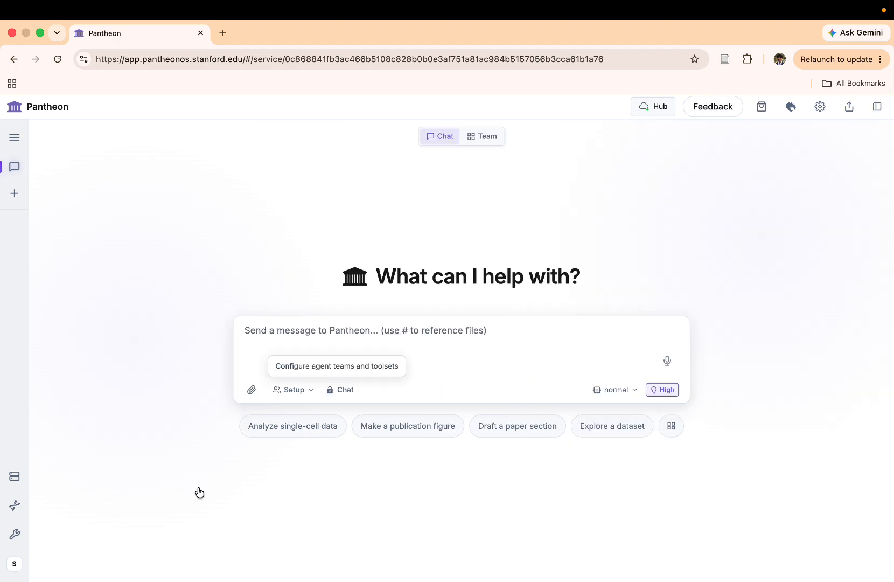
click(14, 534)
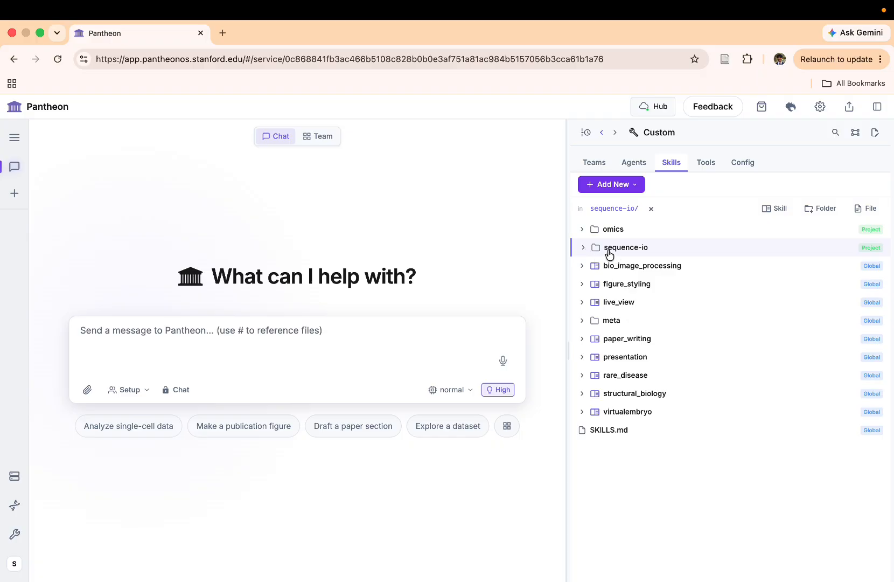
click(584, 250)
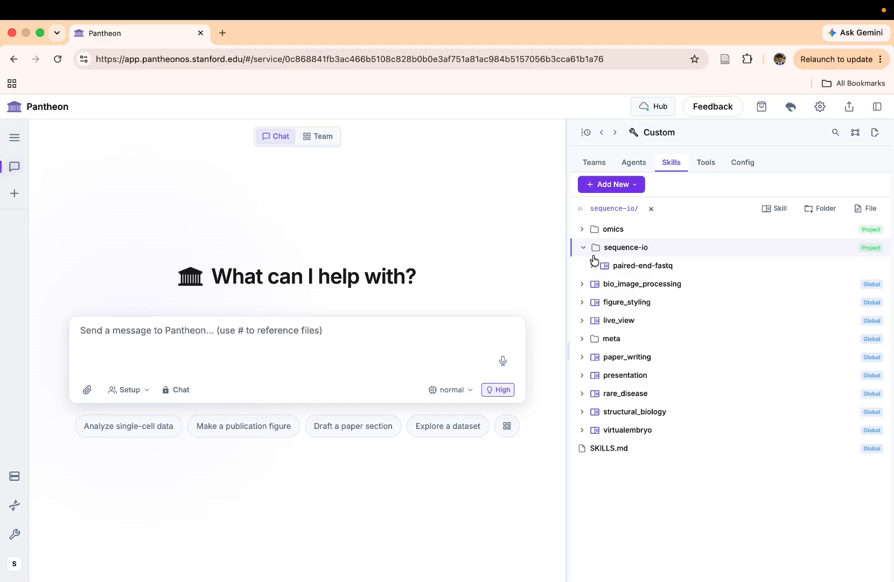